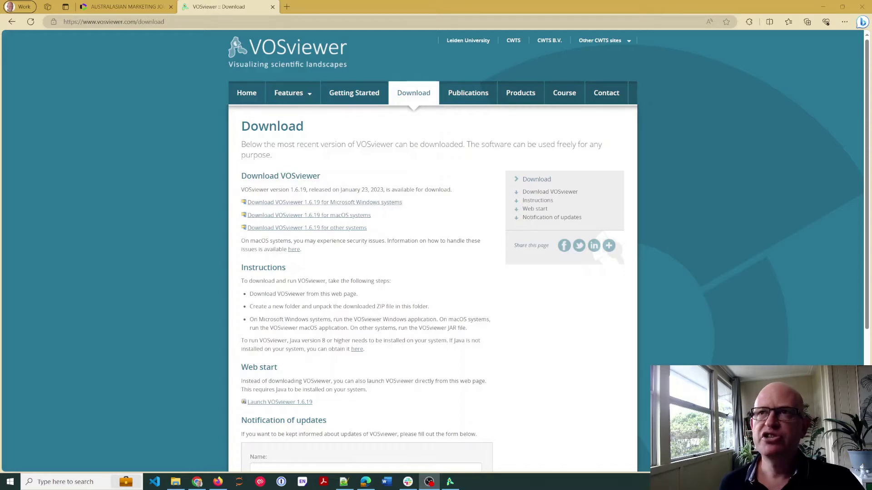
Switch to the Web of Science tab listing 265 AUSTRALASIAN MARKETING JOURNAL results.
{"action": "mouse_move", "coordinate": [285, 154]}
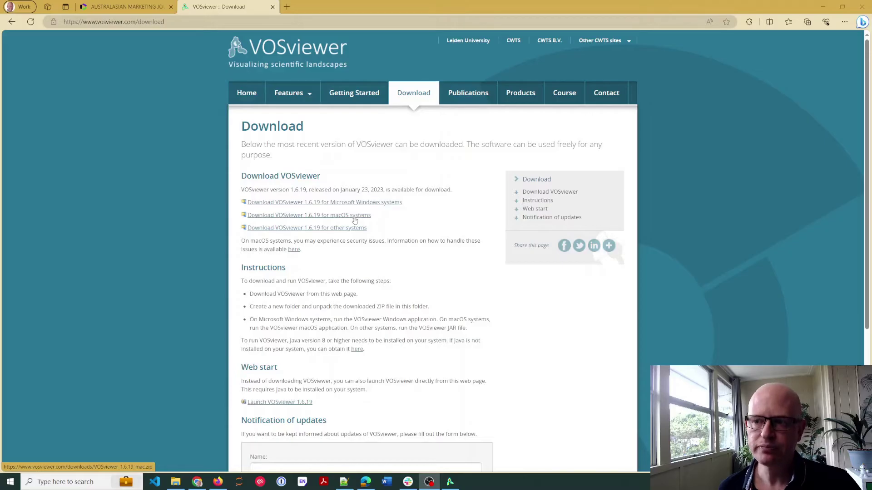
{"action": "left_click", "coordinate": [117, 8]}
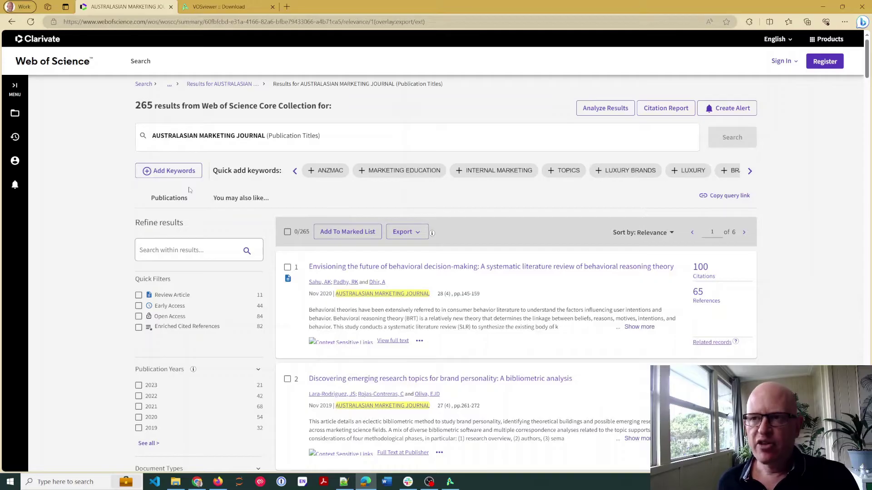
Set up a tab-delimited export of records 1 to 265 with Full Record and Cited References.
{"action": "left_click", "coordinate": [405, 233]}
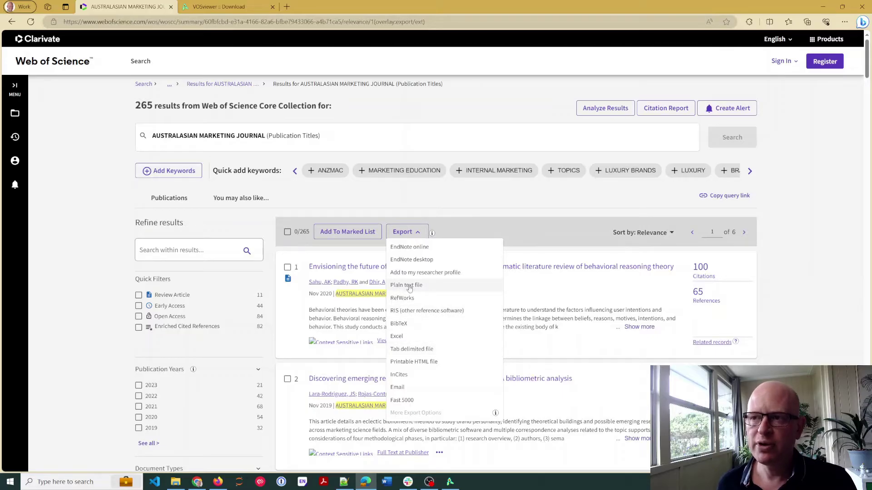
{"action": "left_click", "coordinate": [435, 352]}
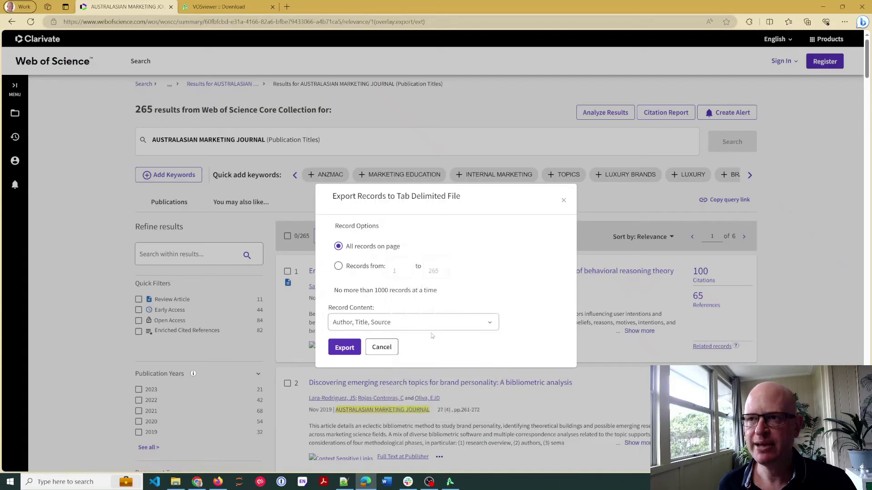
{"action": "left_click", "coordinate": [338, 267]}
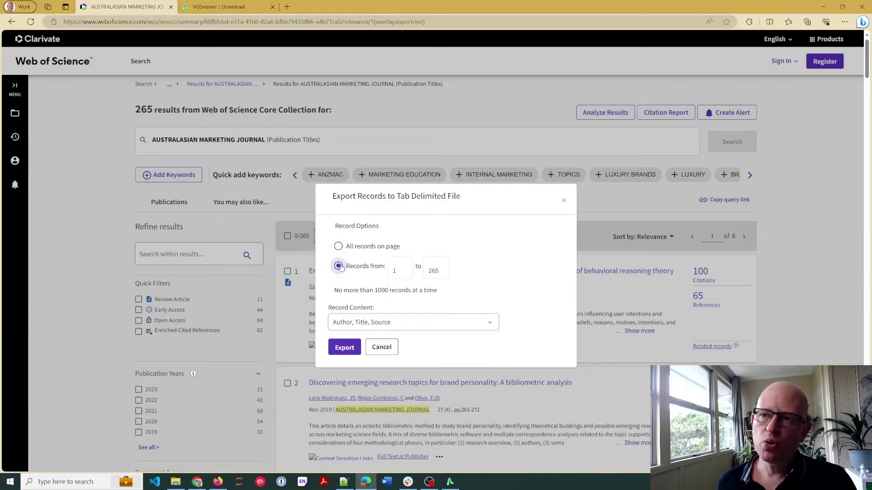
{"action": "left_click", "coordinate": [432, 321]}
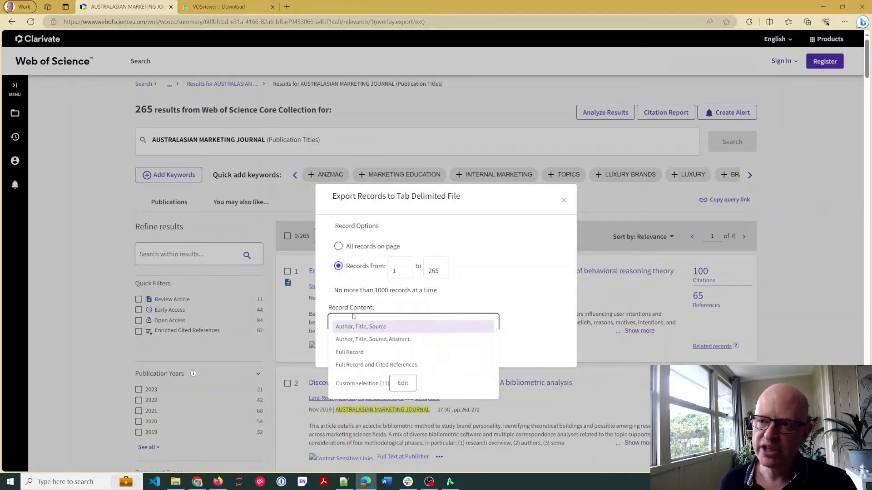
{"action": "left_click", "coordinate": [365, 365]}
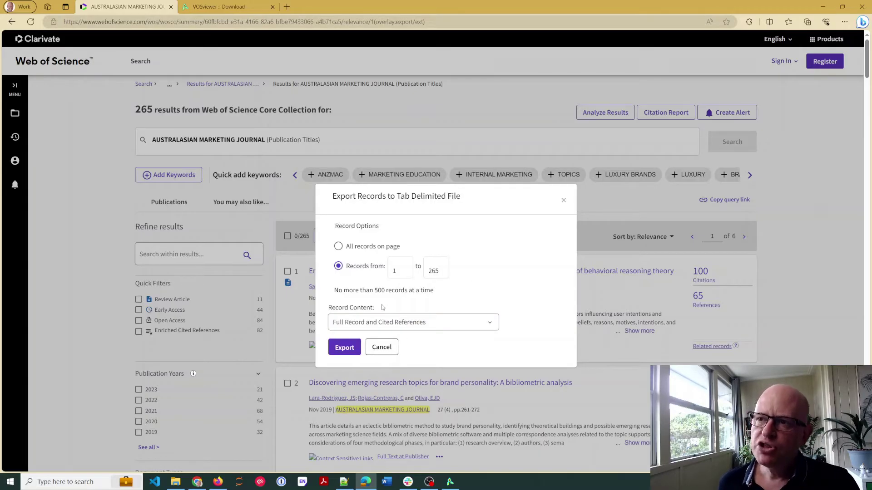
{"action": "double_click", "coordinate": [375, 292]}
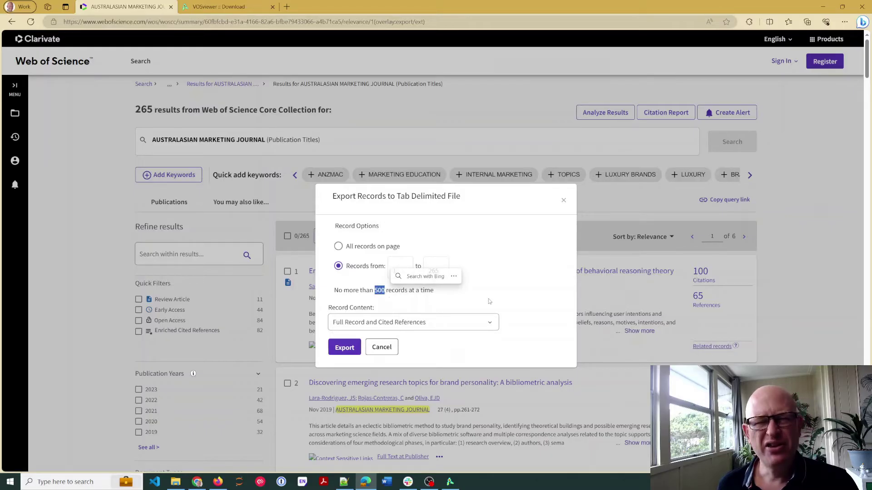
{"action": "left_click", "coordinate": [378, 291]}
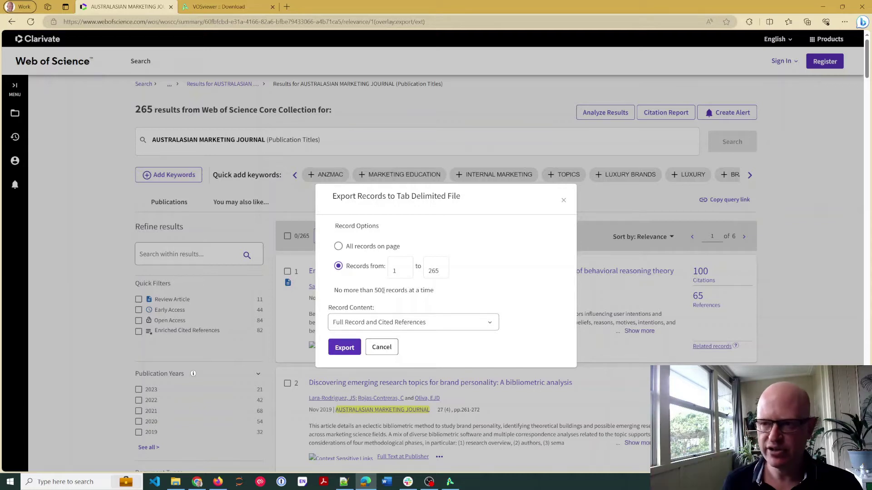
Export the 265 records, then start a new VOSviewer map based on bibliographic data.
{"action": "left_click", "coordinate": [354, 348]}
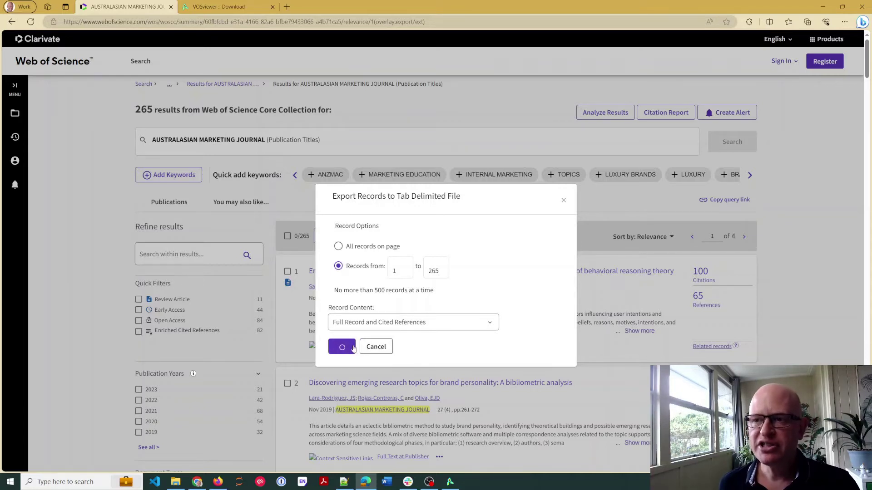
{"action": "left_click", "coordinate": [450, 481]}
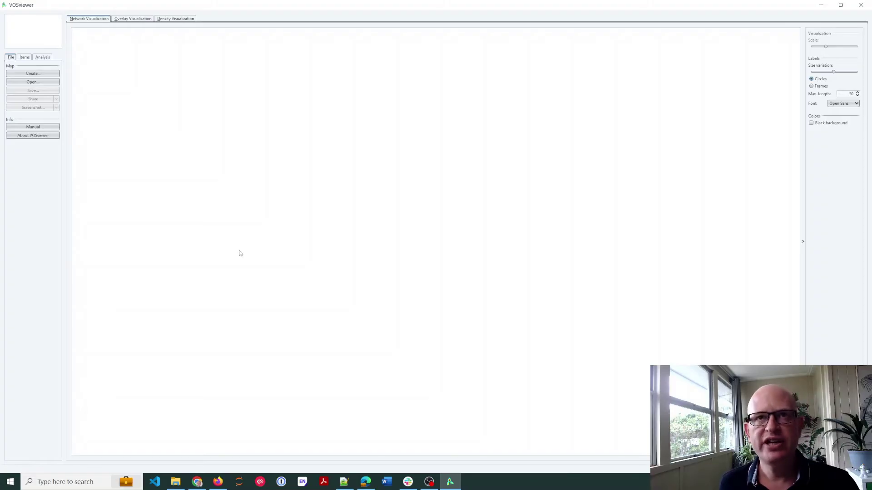
{"action": "left_click", "coordinate": [40, 74]}
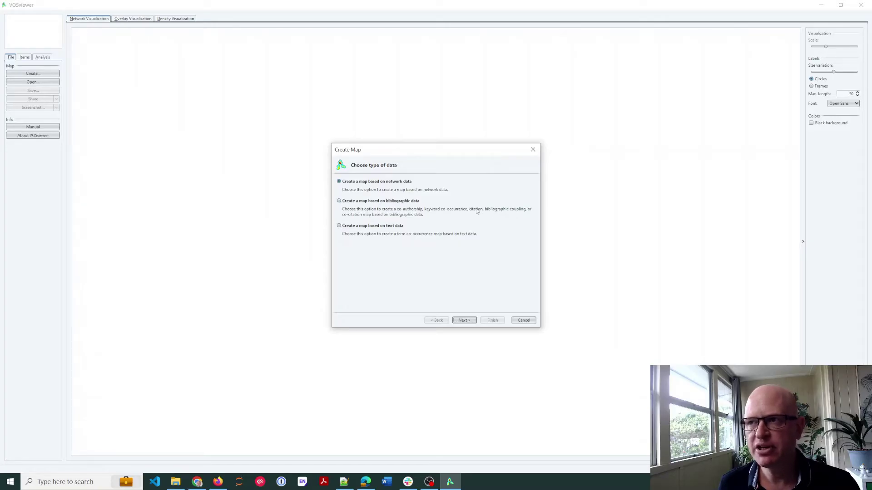
{"action": "left_click", "coordinate": [339, 201]}
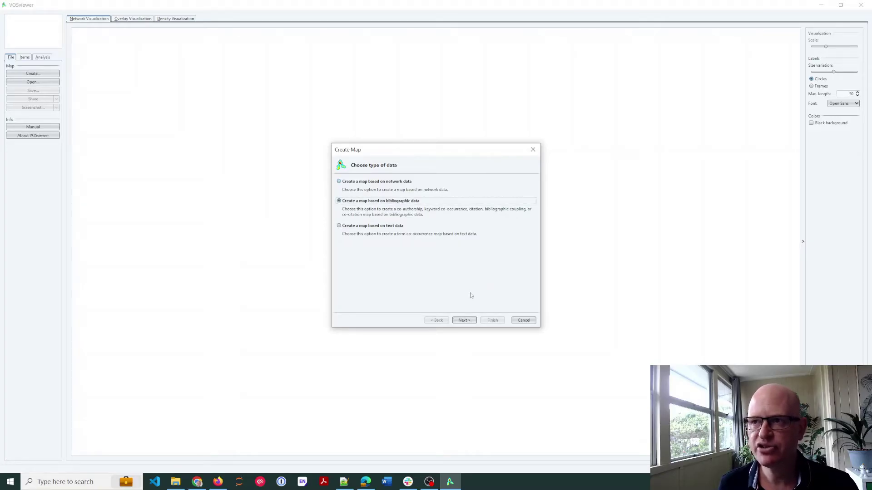
{"action": "left_click", "coordinate": [464, 320]}
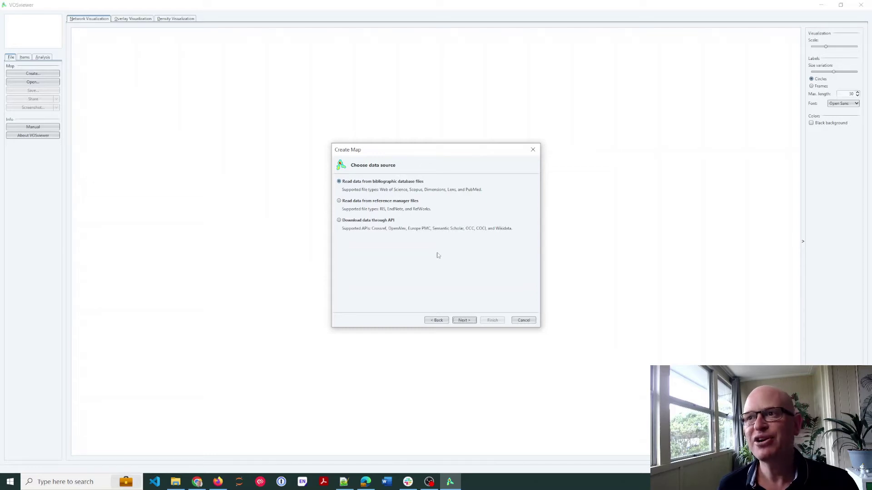
Read from bibliographic database files and select savedrecs.txt as the Web of Science file.
{"action": "left_click", "coordinate": [463, 320]}
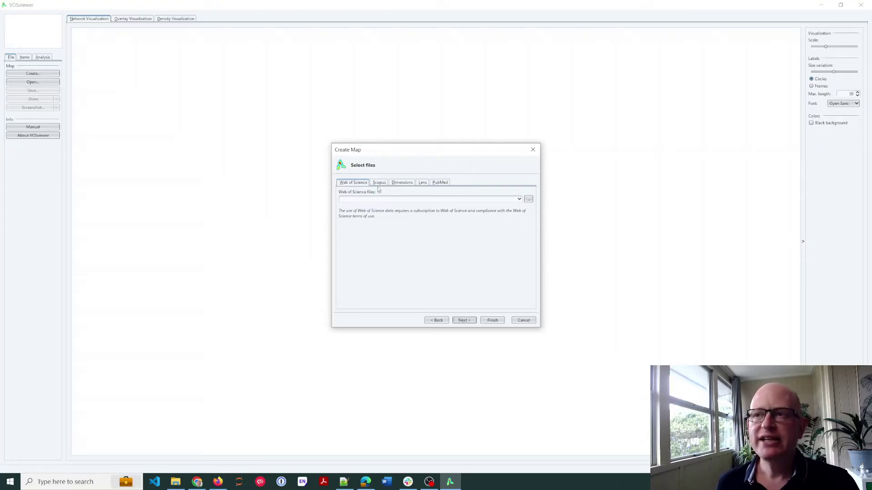
{"action": "left_click", "coordinate": [528, 199]}
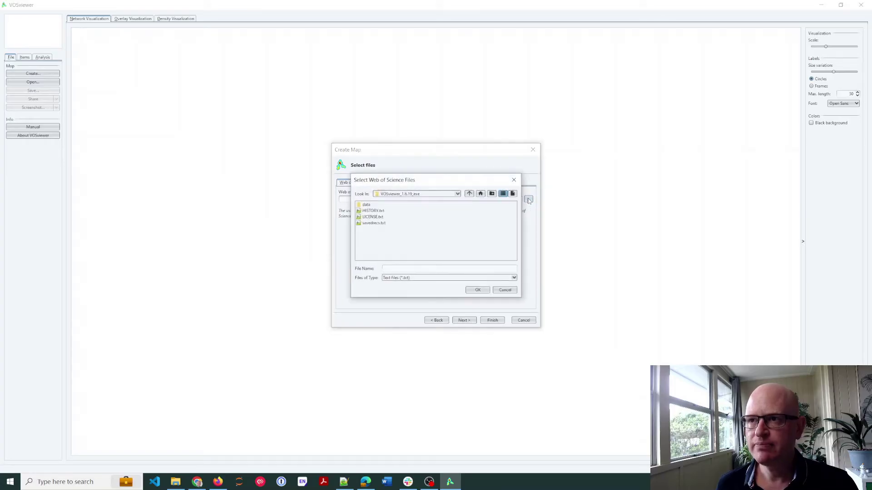
{"action": "left_click", "coordinate": [373, 224]}
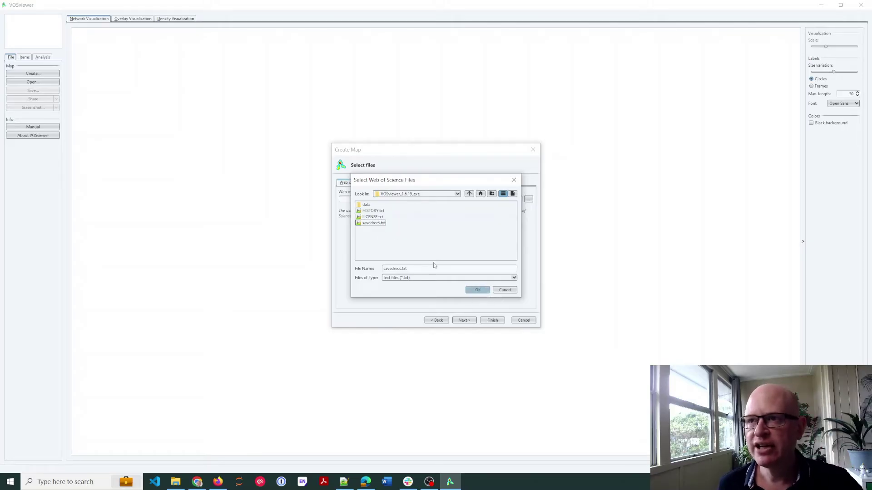
{"action": "left_click", "coordinate": [479, 291]}
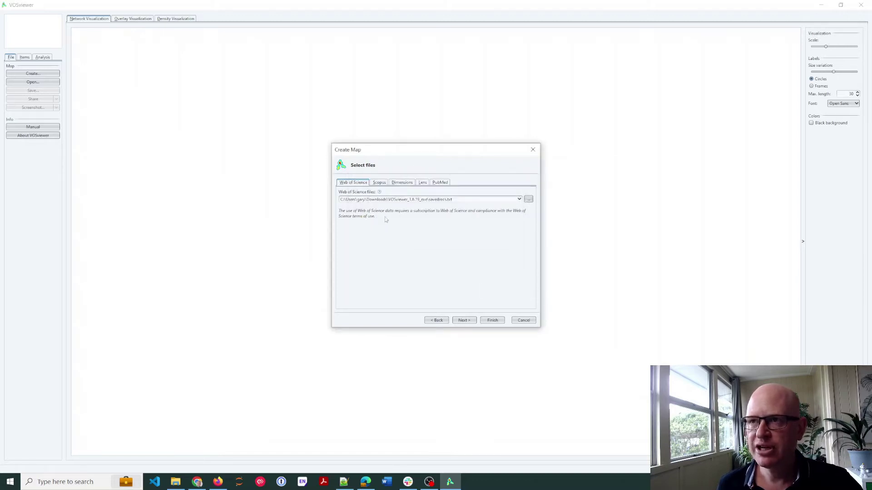
{"action": "mouse_move", "coordinate": [380, 193]}
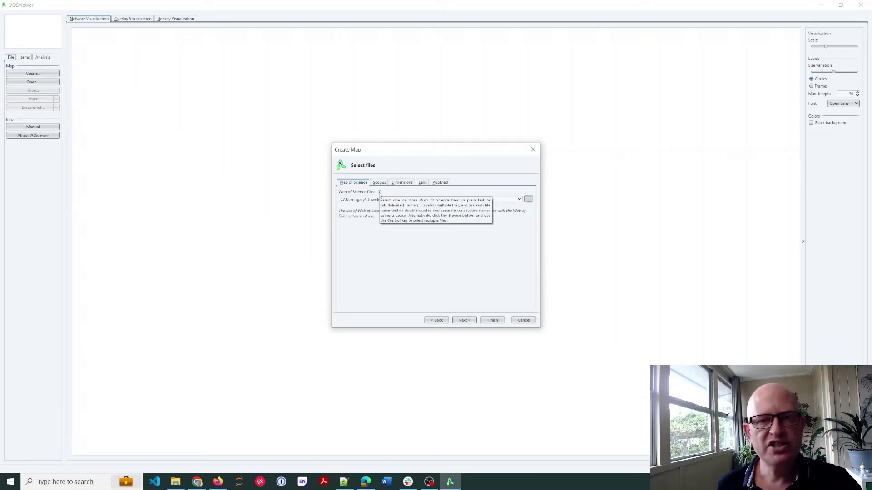
Choose Co-occurrence, All keywords and Full counting for the analysis.
{"action": "left_click", "coordinate": [464, 320]}
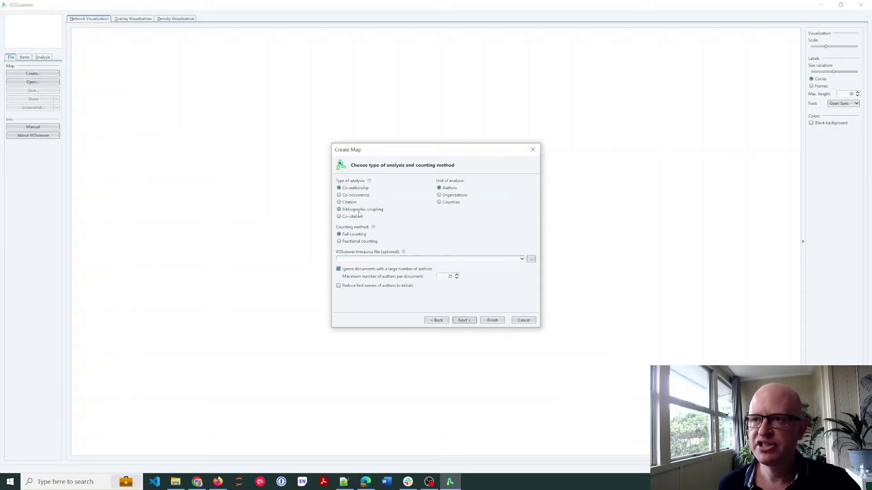
{"action": "left_click", "coordinate": [356, 195]}
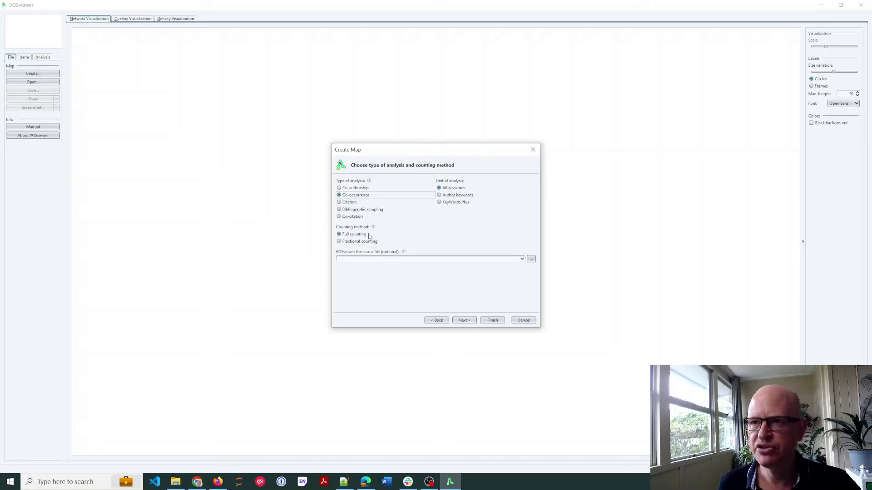
{"action": "mouse_move", "coordinate": [374, 228]}
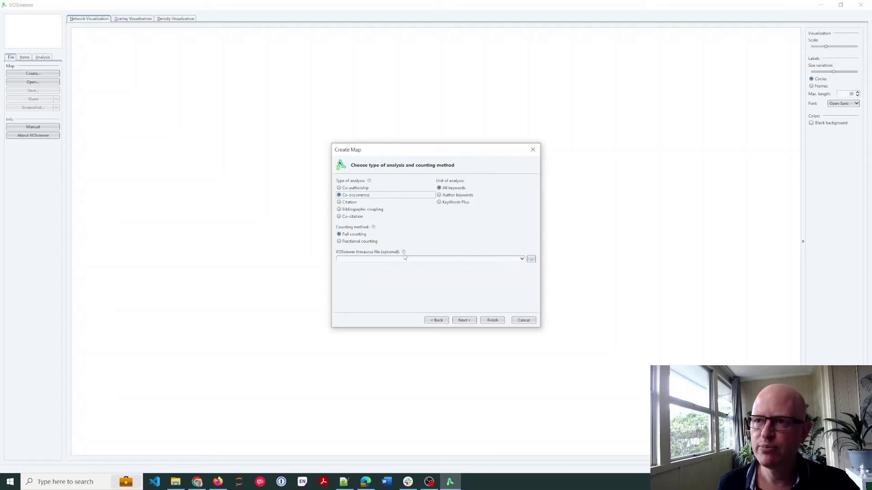
{"action": "mouse_move", "coordinate": [403, 253]}
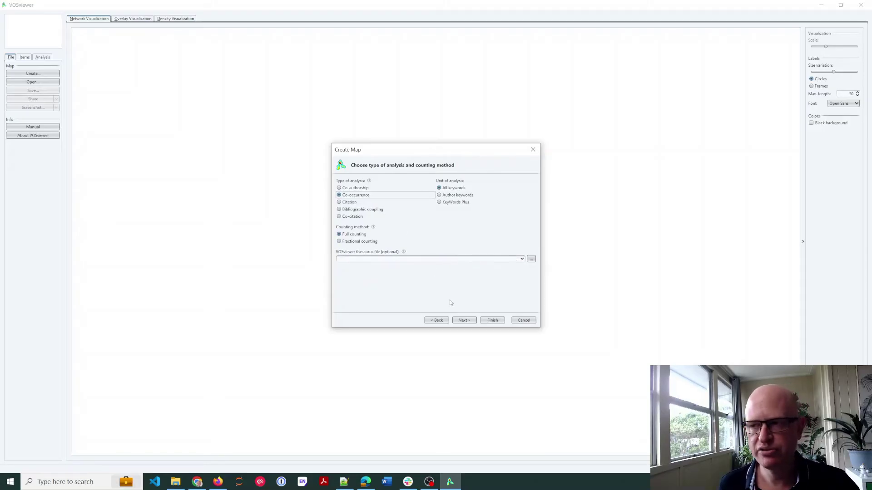
{"action": "left_click", "coordinate": [464, 320]}
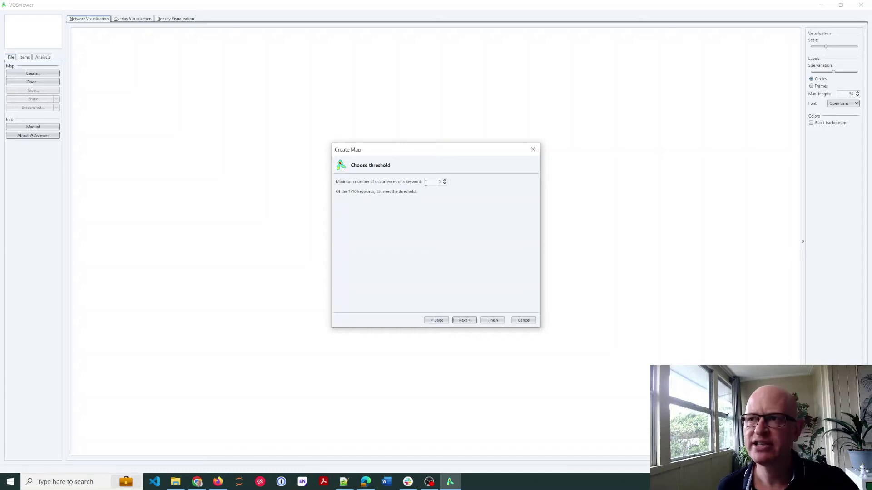
Set the minimum keyword occurrences to 4 so 123 of 1710 keywords qualify.
{"action": "left_click", "coordinate": [445, 184]}
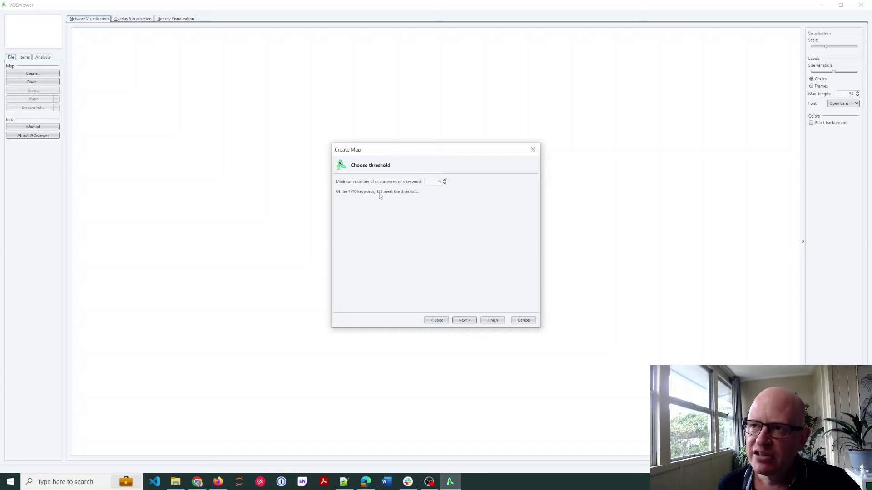
{"action": "left_click", "coordinate": [445, 180]}
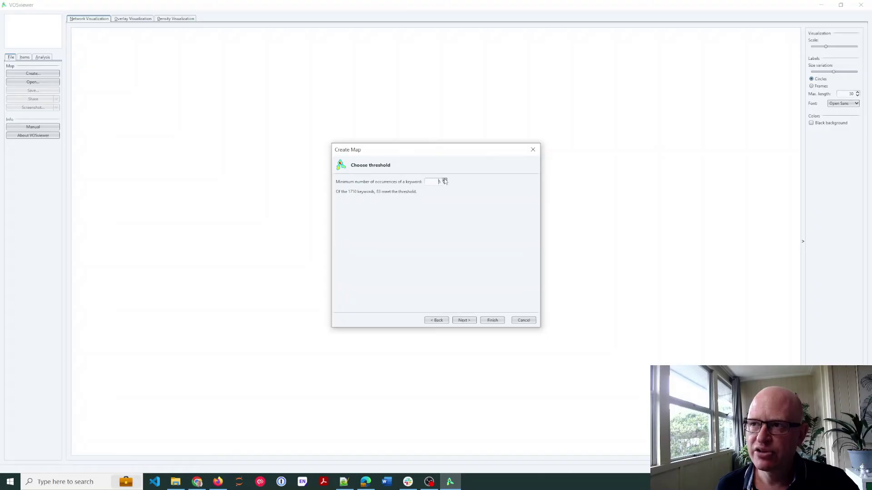
{"action": "key", "text": "Up"}
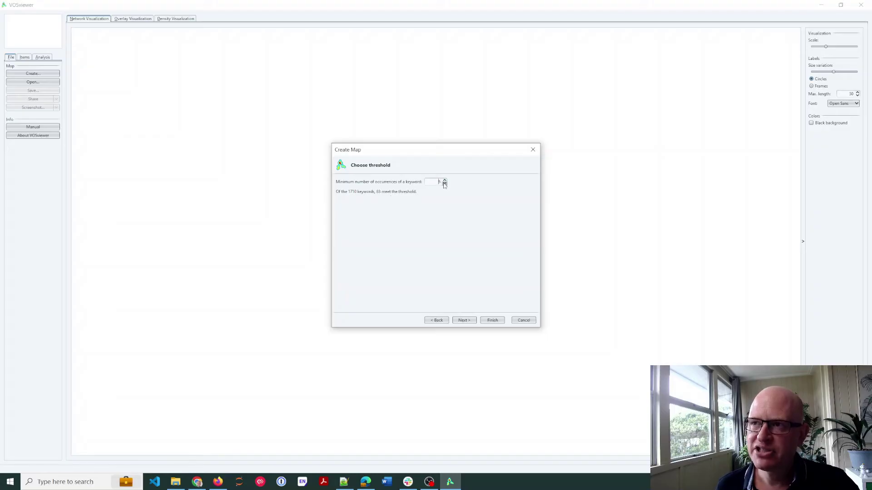
{"action": "left_click", "coordinate": [444, 183]}
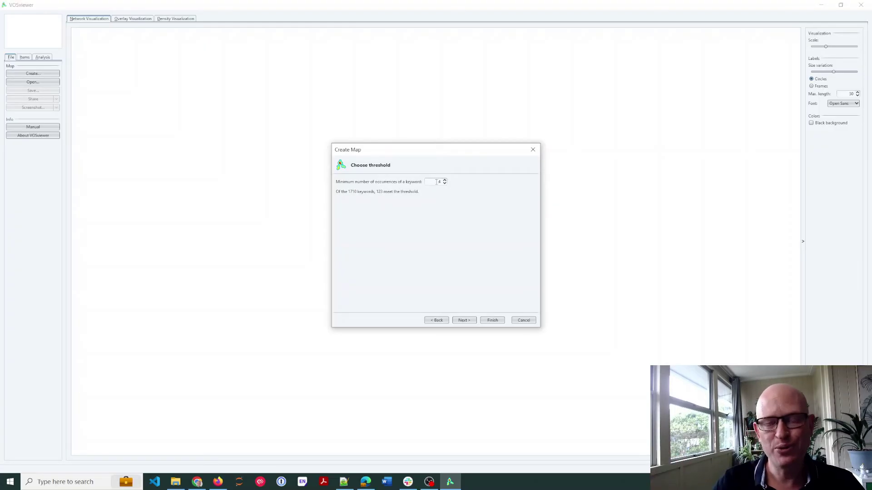
{"action": "left_click", "coordinate": [464, 320]}
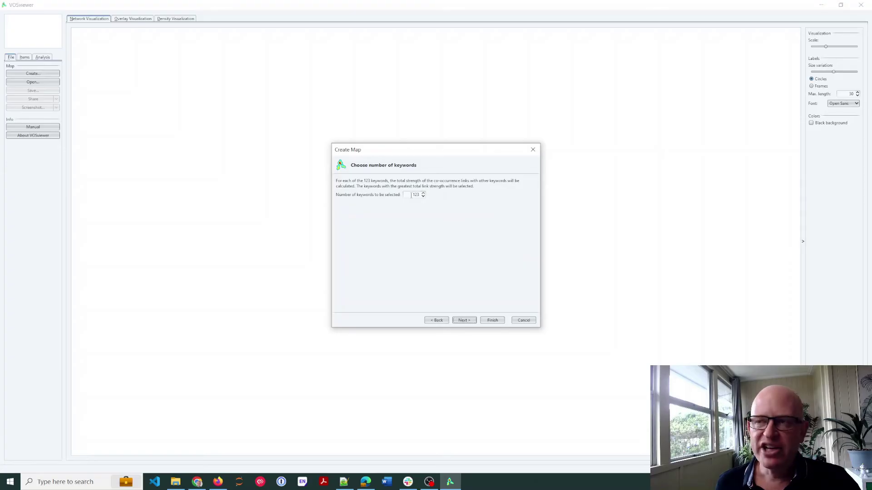
Keep all 123 keywords, review the verified keyword list, and finish the map.
{"action": "left_click", "coordinate": [464, 320]}
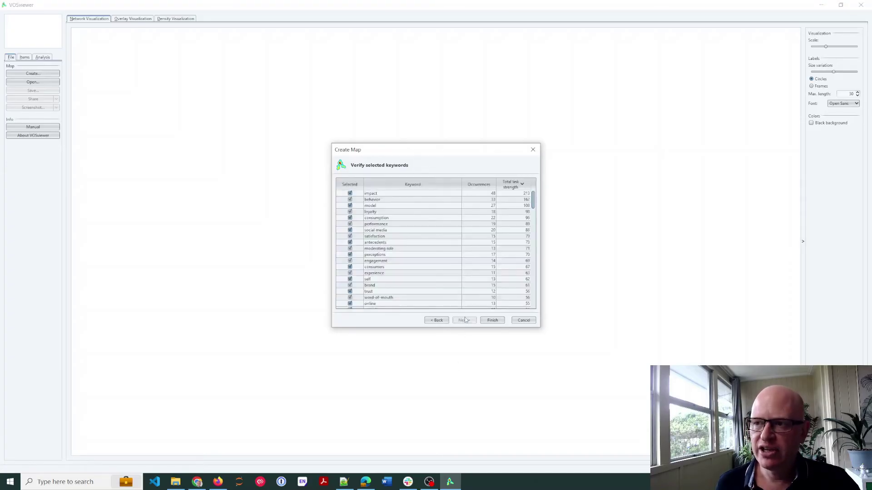
{"action": "right_click", "coordinate": [401, 225]}
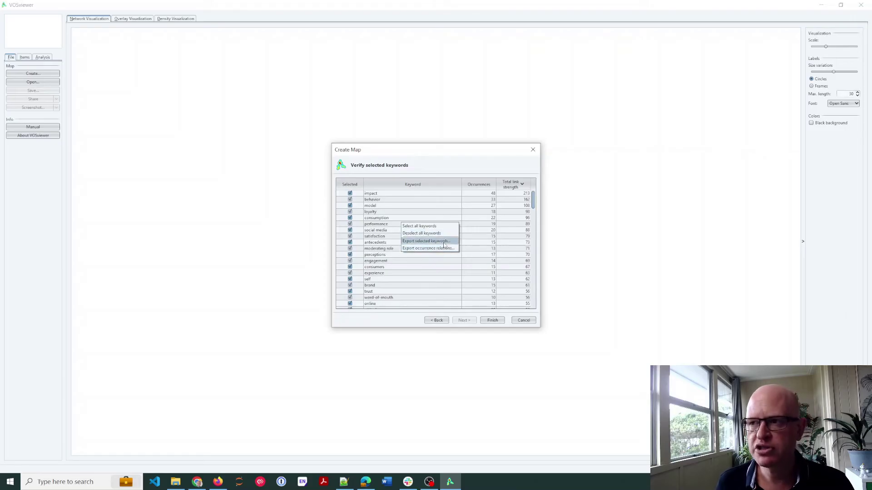
{"action": "left_click", "coordinate": [492, 320]}
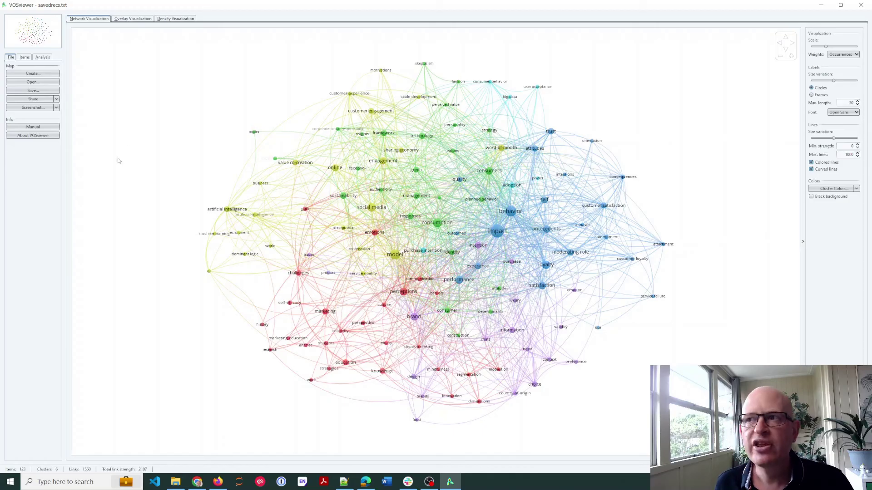
Show the Items list with the 123 keywords grouped into their six clusters.
{"action": "left_click", "coordinate": [25, 58]}
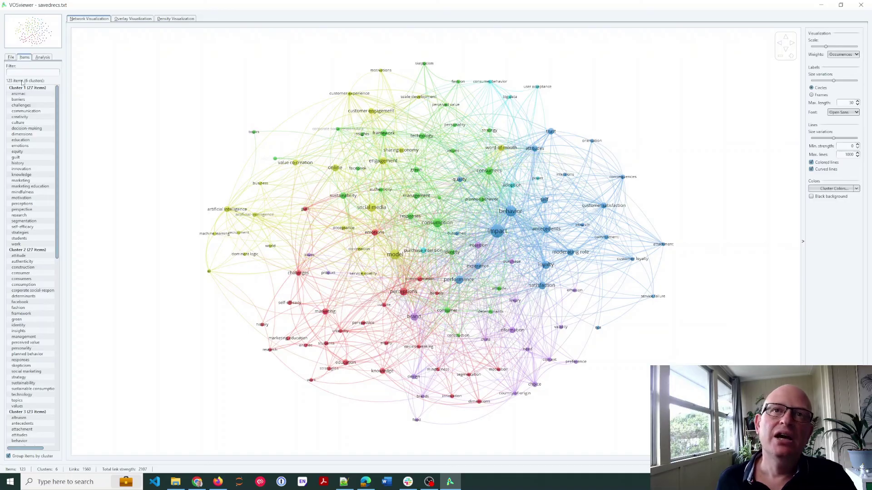
Set the Normalization Method to Fractionalization and update the map layout.
{"action": "left_click", "coordinate": [42, 57]}
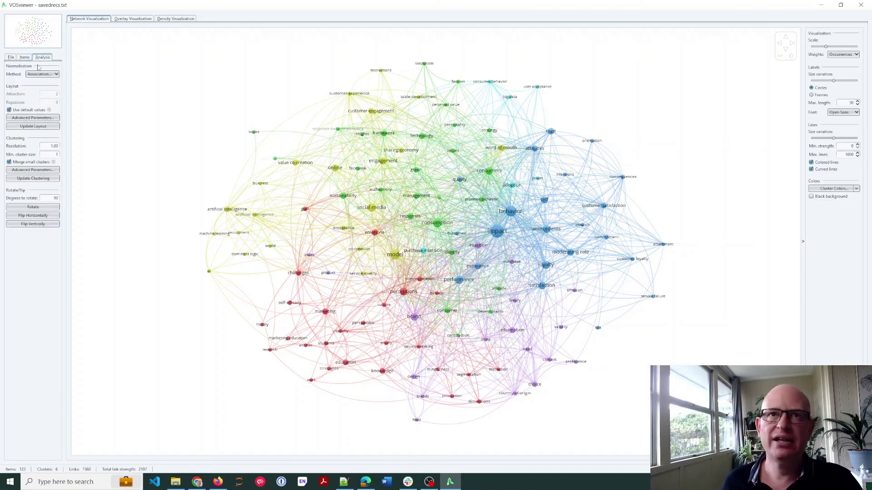
{"action": "left_click", "coordinate": [54, 74]}
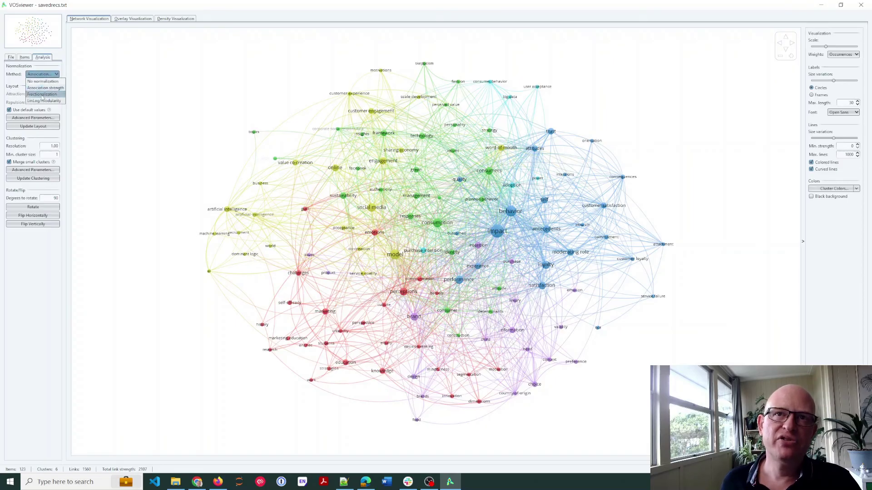
{"action": "left_click", "coordinate": [42, 95]}
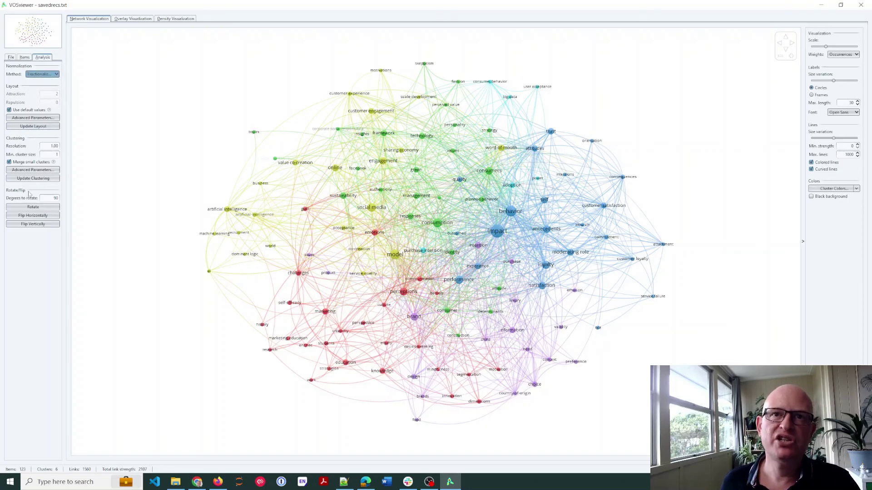
{"action": "left_click", "coordinate": [29, 127]}
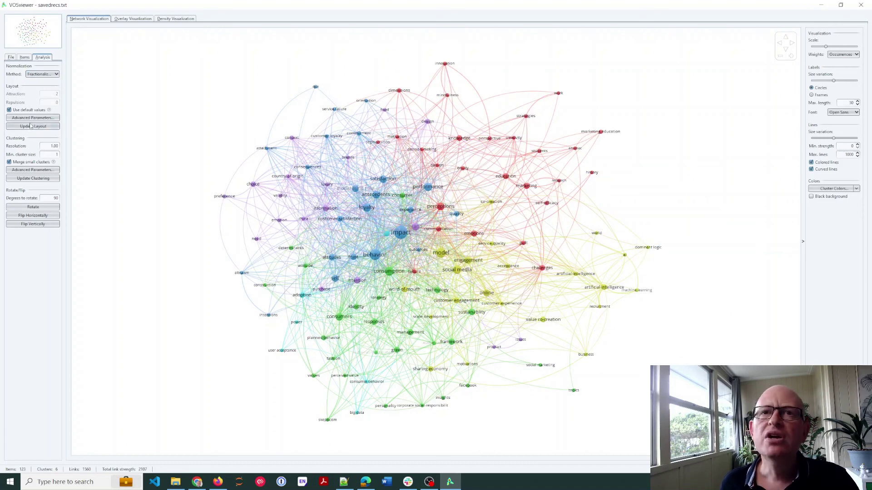
{"action": "double_click", "coordinate": [46, 146]}
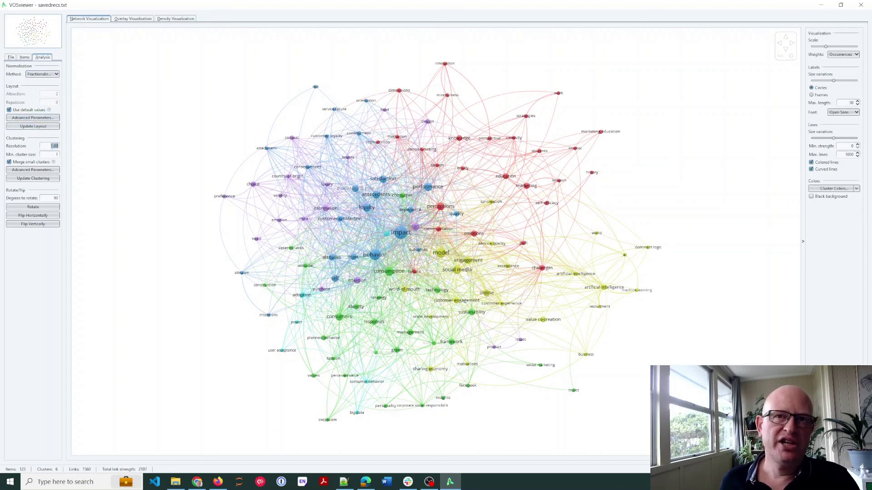
Set clustering resolution to 0.8, update clustering, and check the five resulting clusters.
{"action": "left_click", "coordinate": [25, 58]}
{"action": "left_click", "coordinate": [42, 58]}
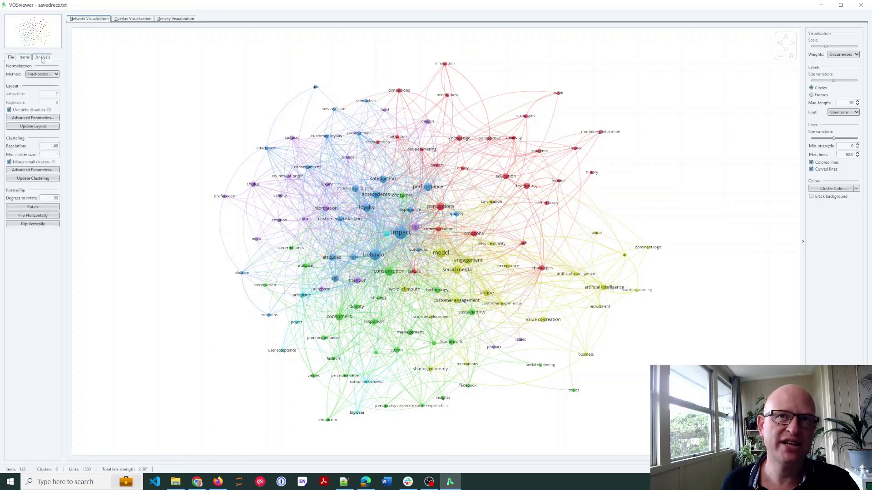
{"action": "double_click", "coordinate": [50, 146]}
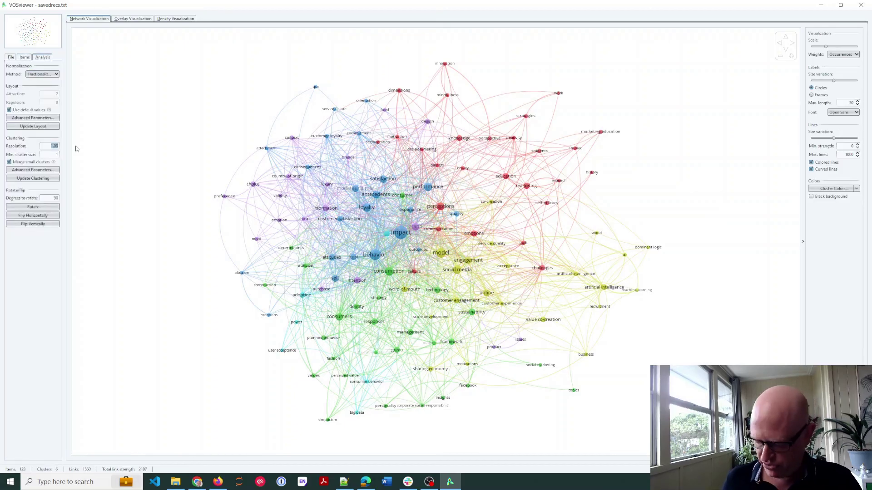
{"action": "type", "text": ".8"}
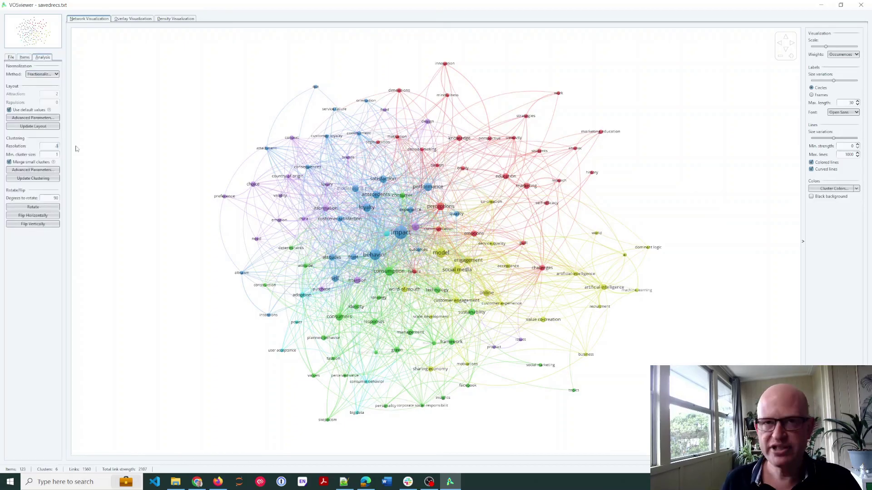
{"action": "left_click", "coordinate": [47, 178]}
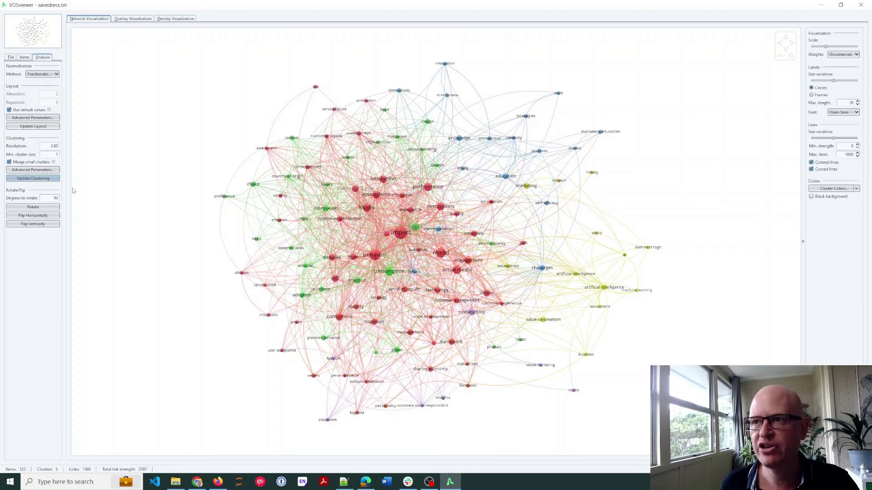
{"action": "left_click", "coordinate": [25, 58]}
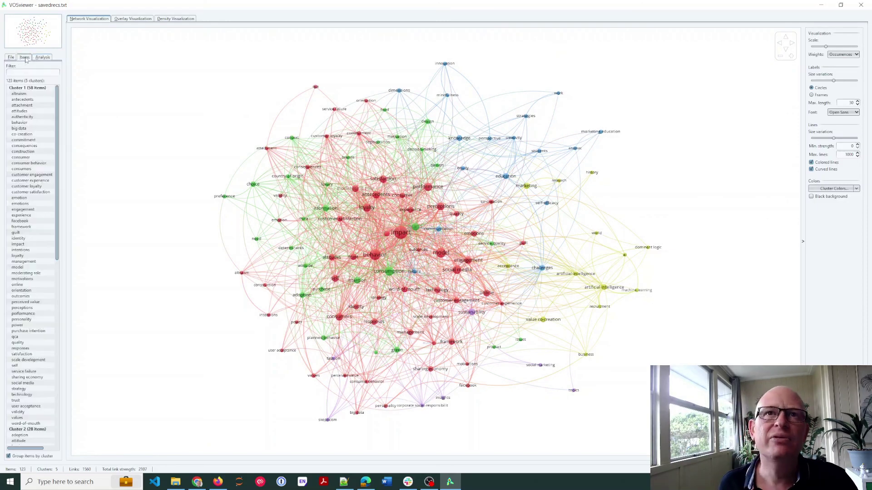
{"action": "left_click", "coordinate": [43, 57]}
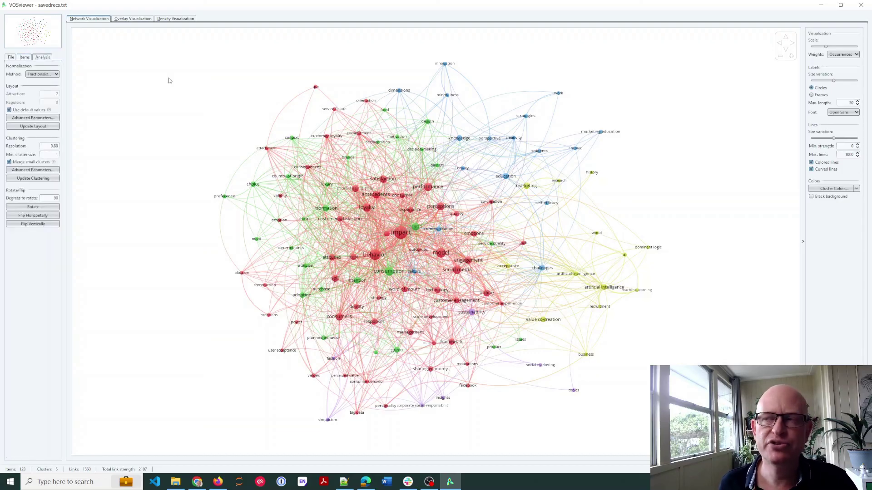